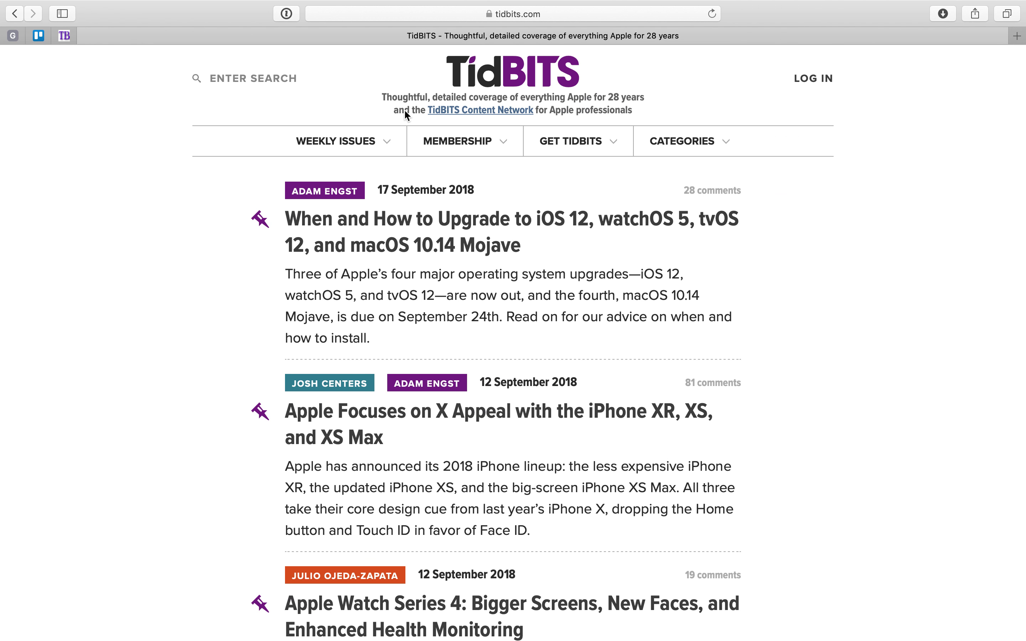
# Step: Switch from the full-screen Safari TidBITS page to the App Store's Discover page
pyautogui.hotkey('ctrl', 'Right')
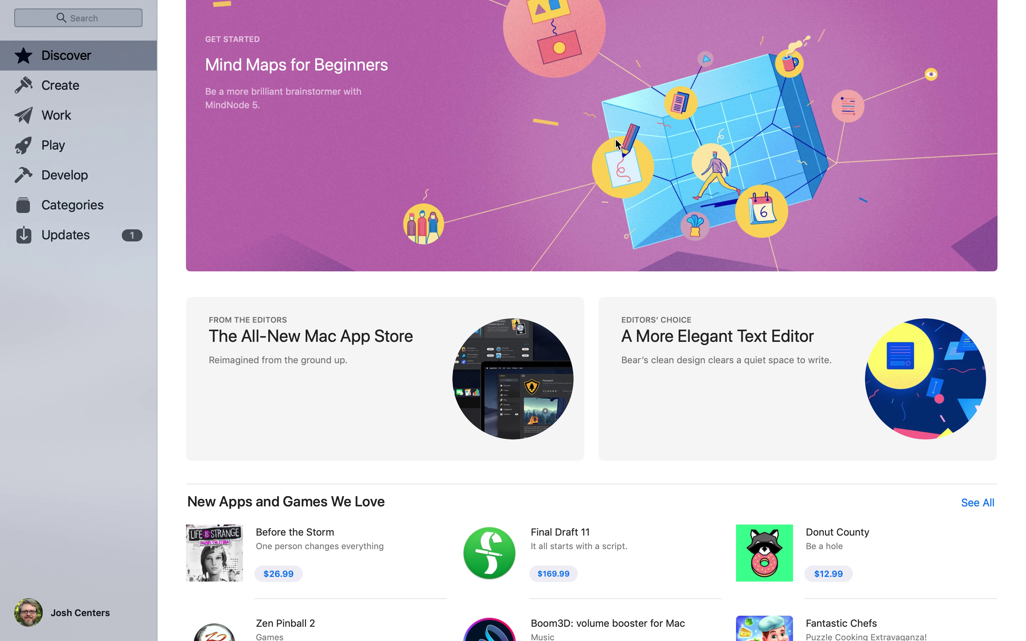
# Step: Switch back past Safari to the empty Finder desktop with the light dune wallpaper
pyautogui.hotkey('ctrl', 'Left')
pyautogui.hotkey('ctrl', 'Left')
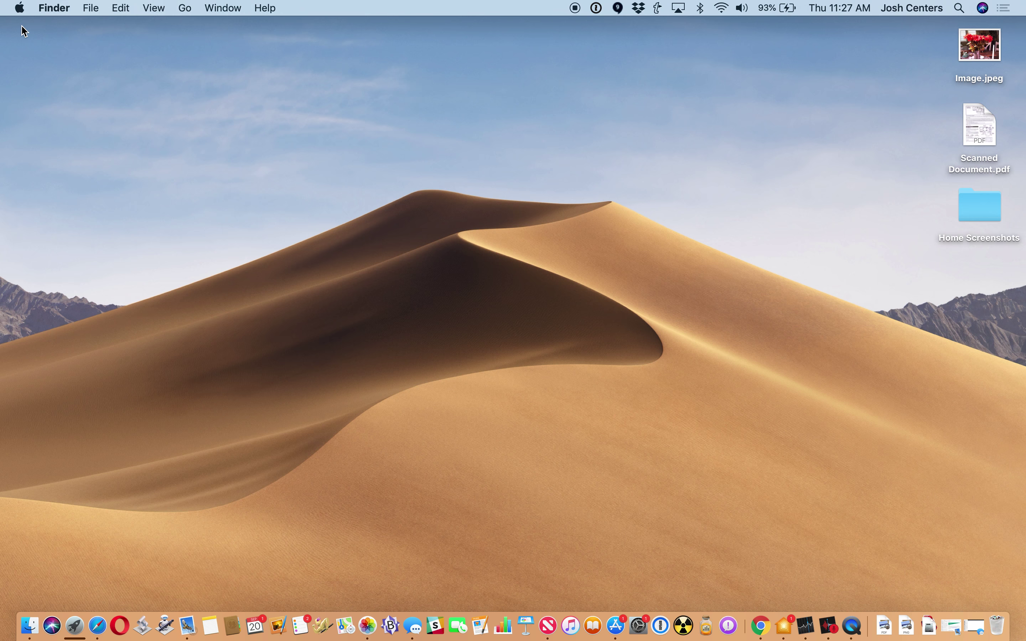
# Step: Open System Preferences' General pane and switch the Mac's appearance to Dark
pyautogui.click(20, 7)
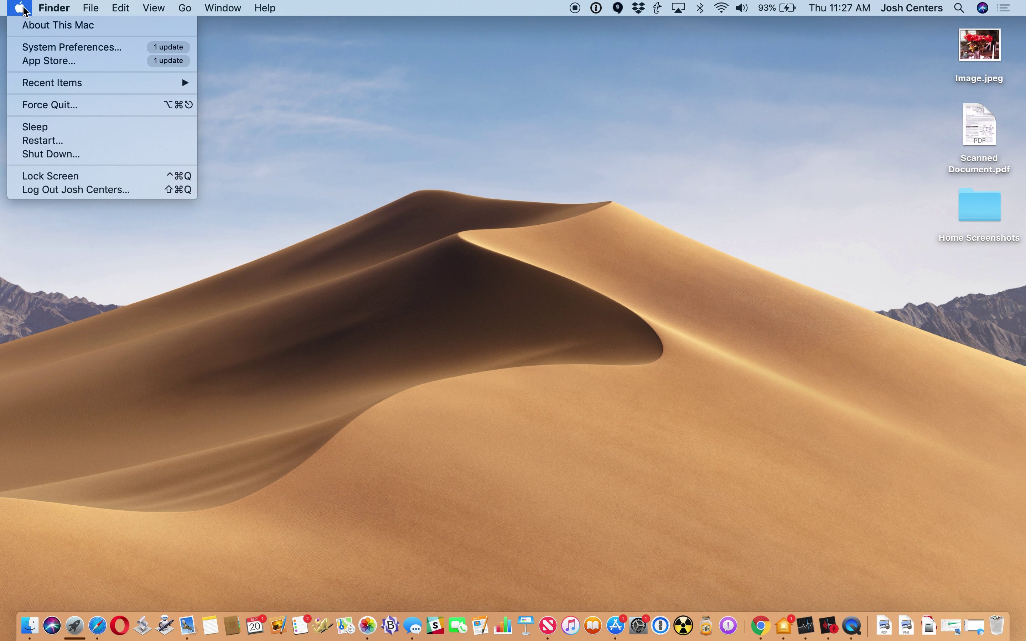
pyautogui.click(32, 50)
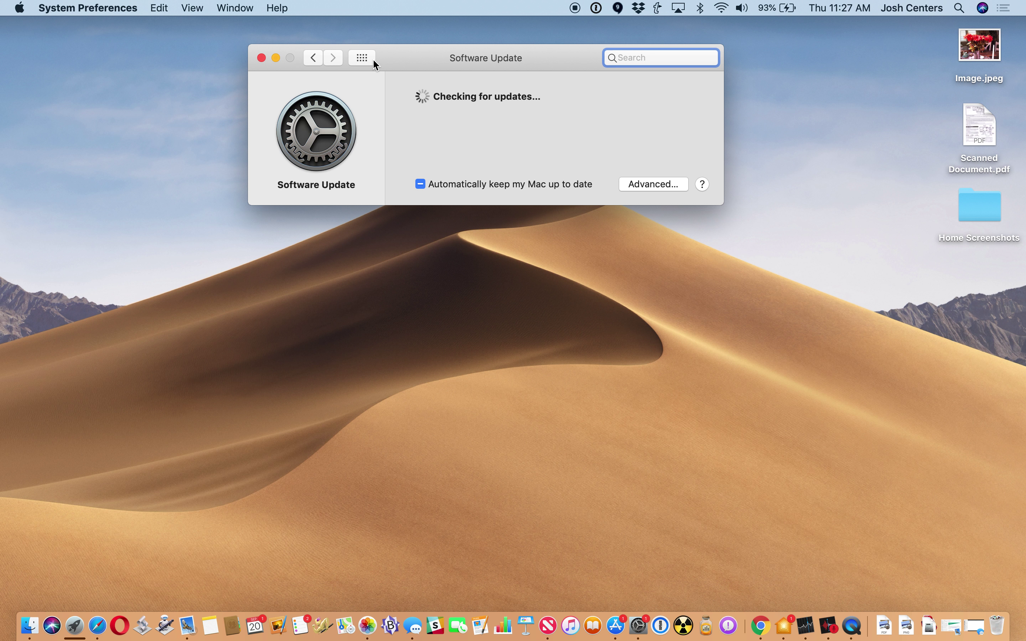
pyautogui.click(373, 61)
pyautogui.click(282, 107)
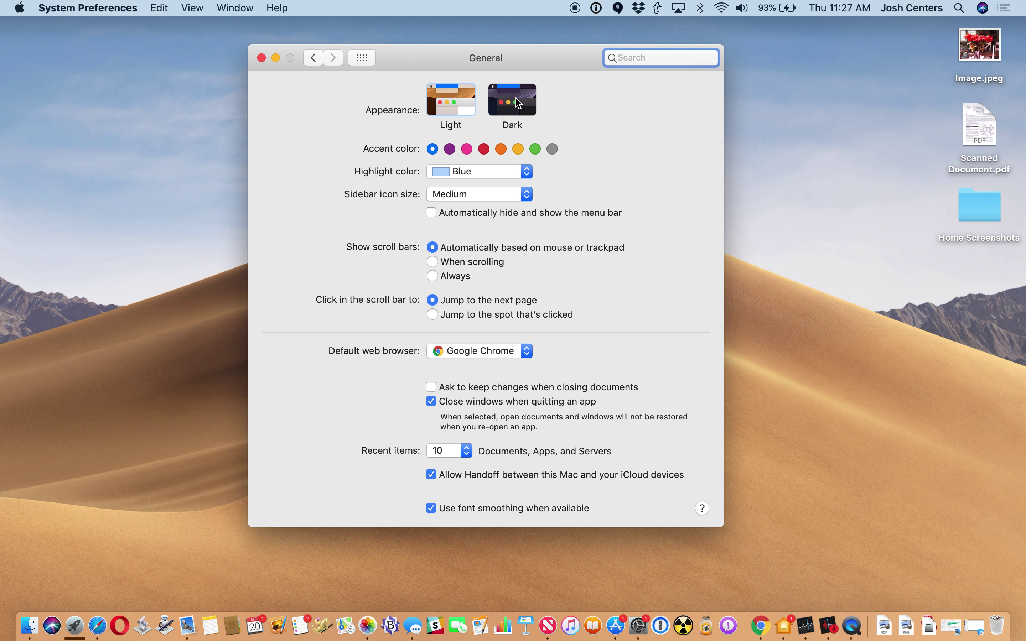
pyautogui.click(528, 110)
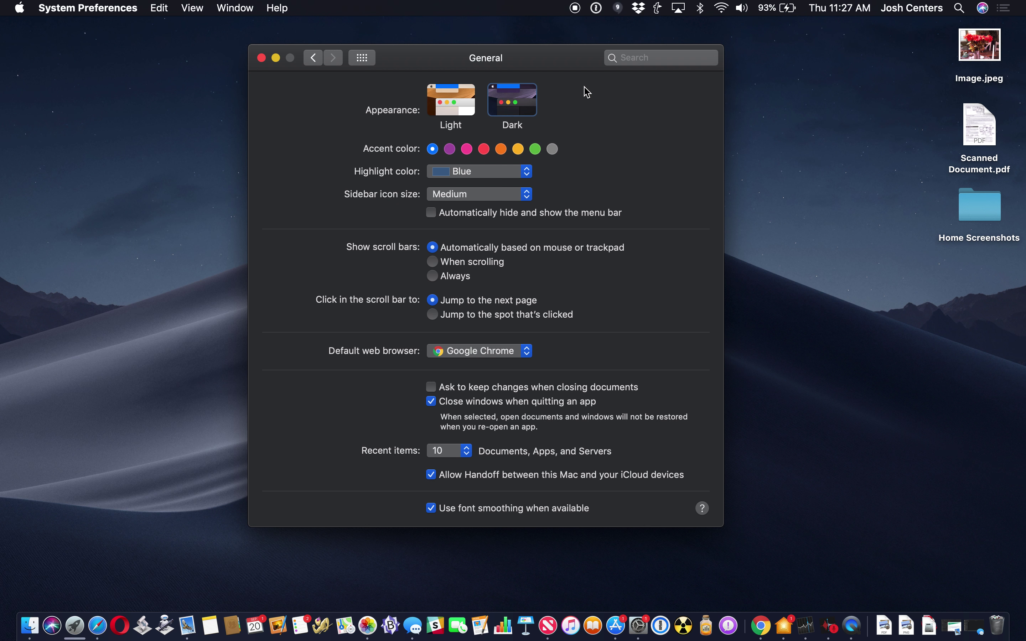
# Step: Drag the window aside to view the nighttime dune wallpaper, then show all preference panes
pyautogui.moveTo(556, 66); pyautogui.dragTo(523, 71)
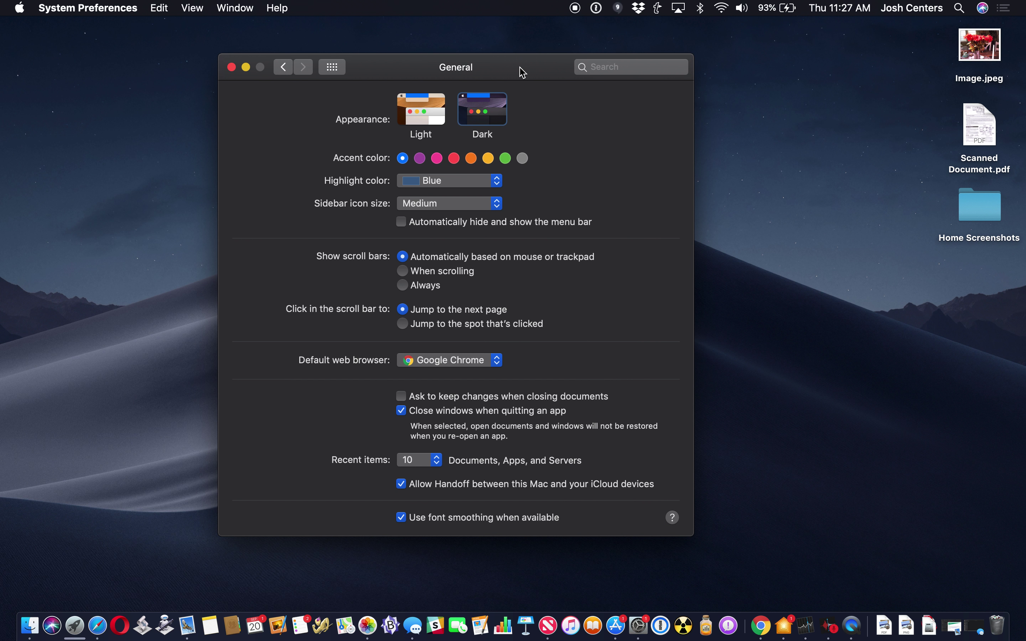
pyautogui.moveTo(521, 69); pyautogui.dragTo(446, 586)
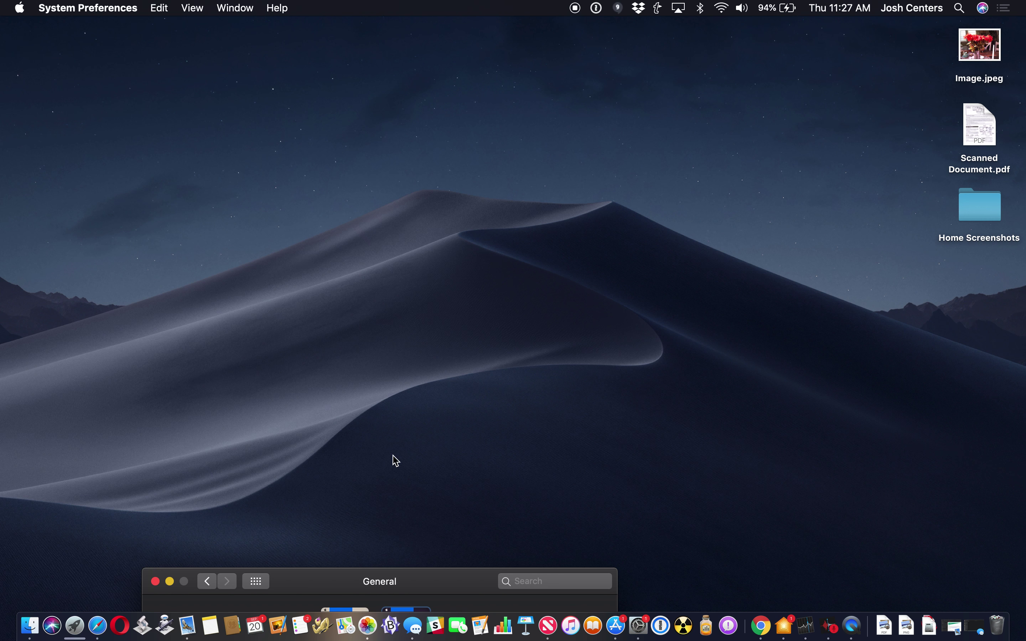
pyautogui.moveTo(403, 577); pyautogui.dragTo(448, 66)
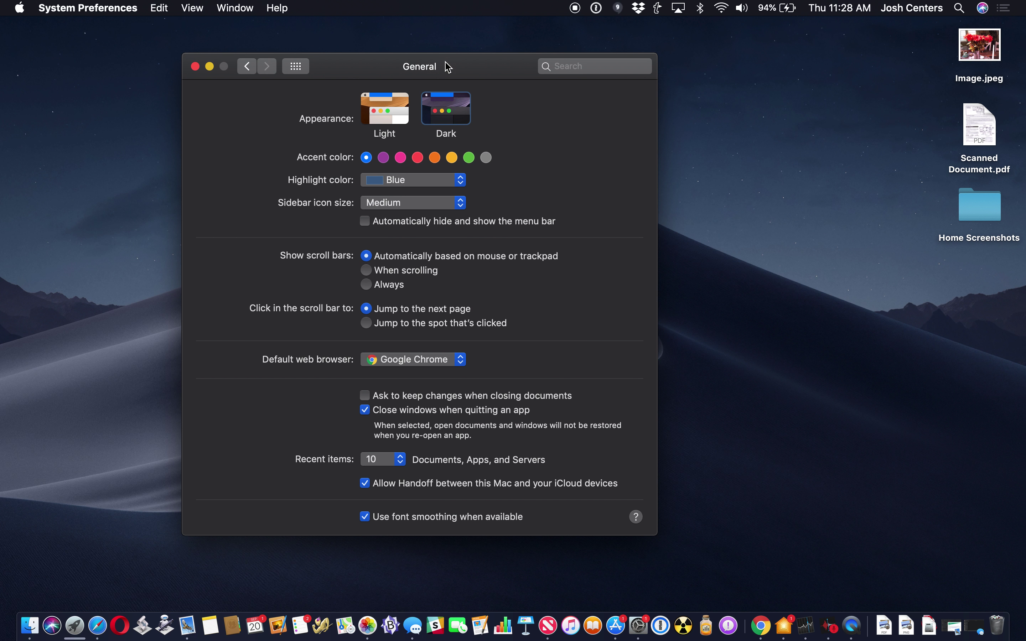
pyautogui.click(294, 67)
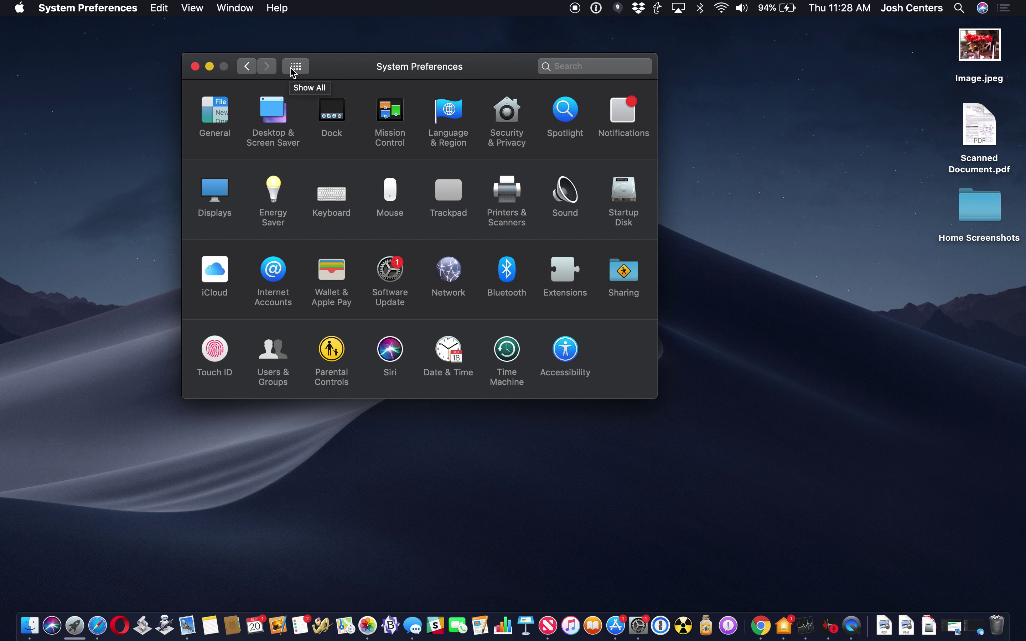
# Step: Fix the Mojave desktop picture at Dark (Still), trying Light (Still) first, then switch to the browser space
pyautogui.click(276, 121)
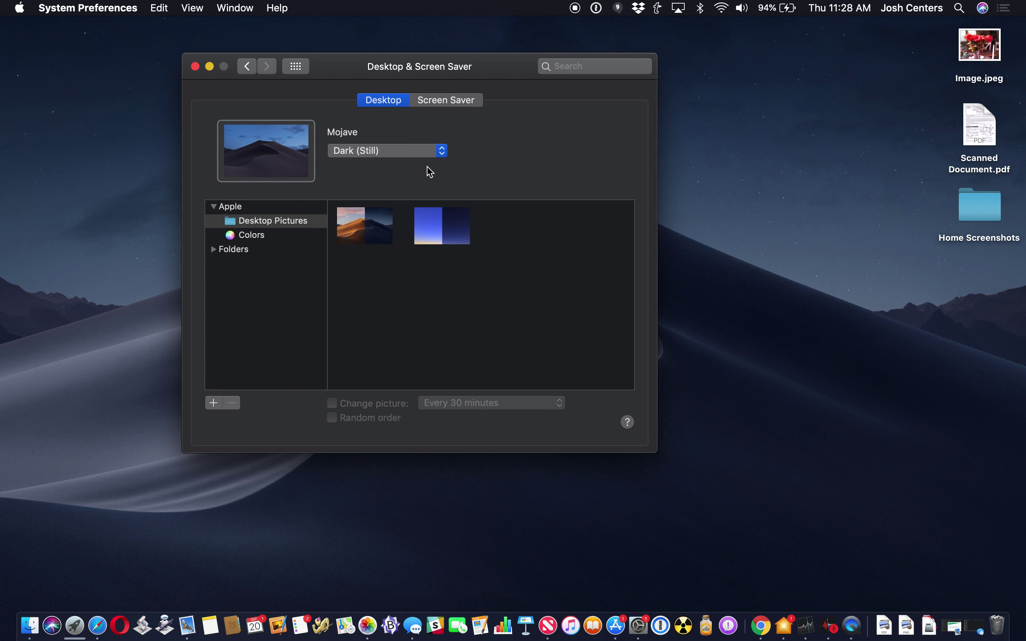
pyautogui.click(423, 153)
pyautogui.click(419, 141)
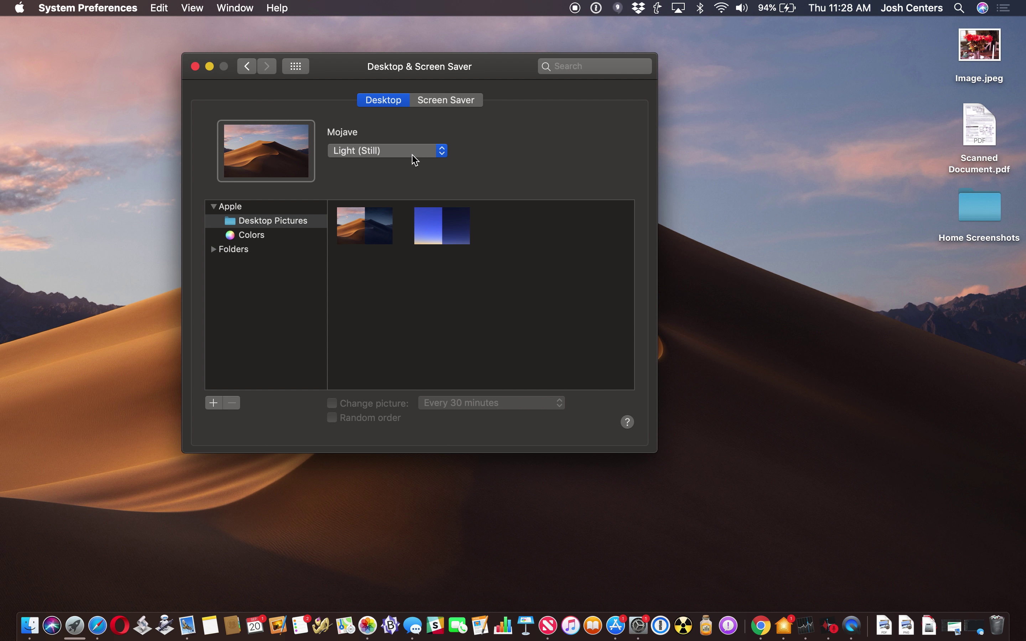
pyautogui.click(409, 153)
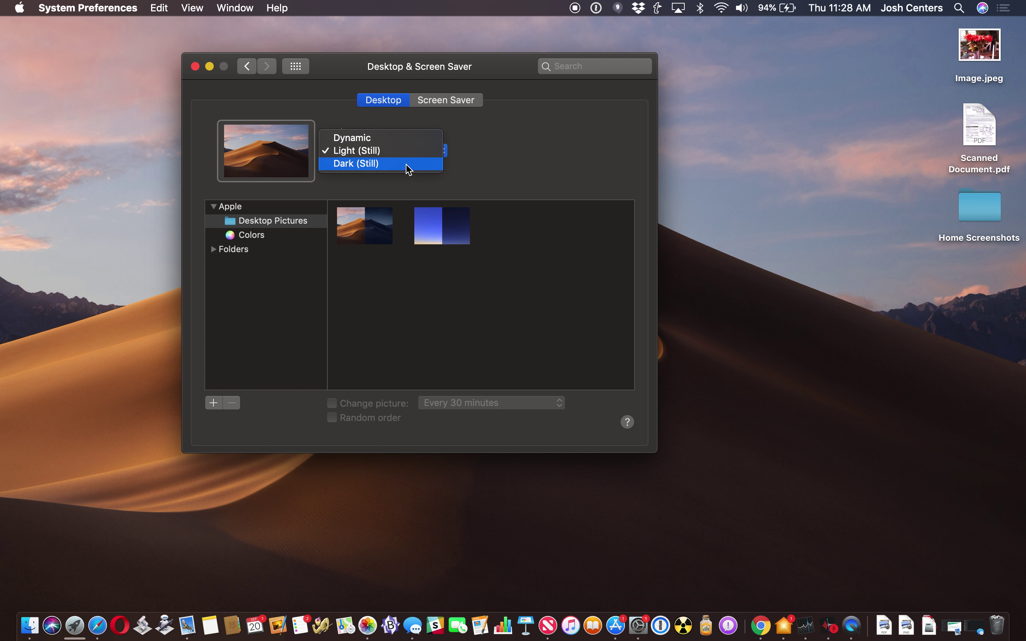
pyautogui.click(407, 165)
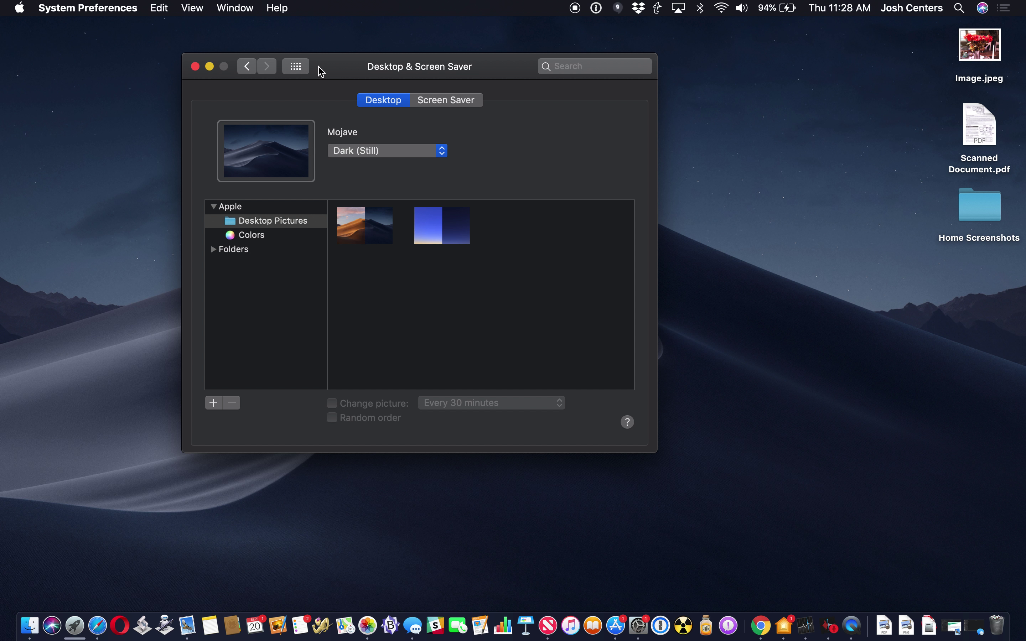
pyautogui.click(296, 67)
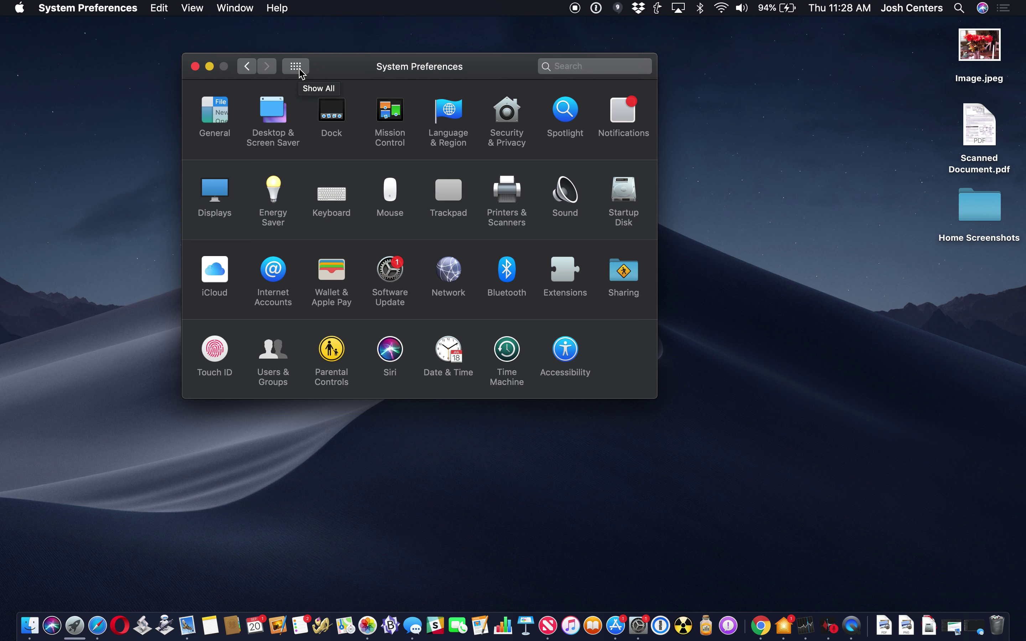
pyautogui.hotkey('ctrl', 'Right')
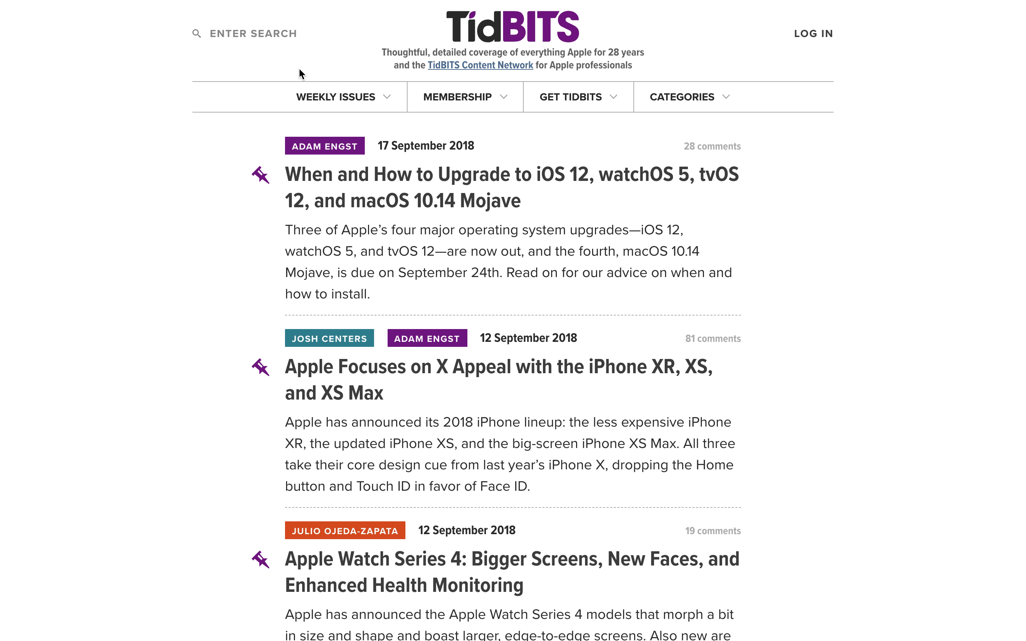
# Step: View TidBITS with the dark browser toolbar, then move on to the now-dark App Store
pyautogui.moveTo(242, 5)
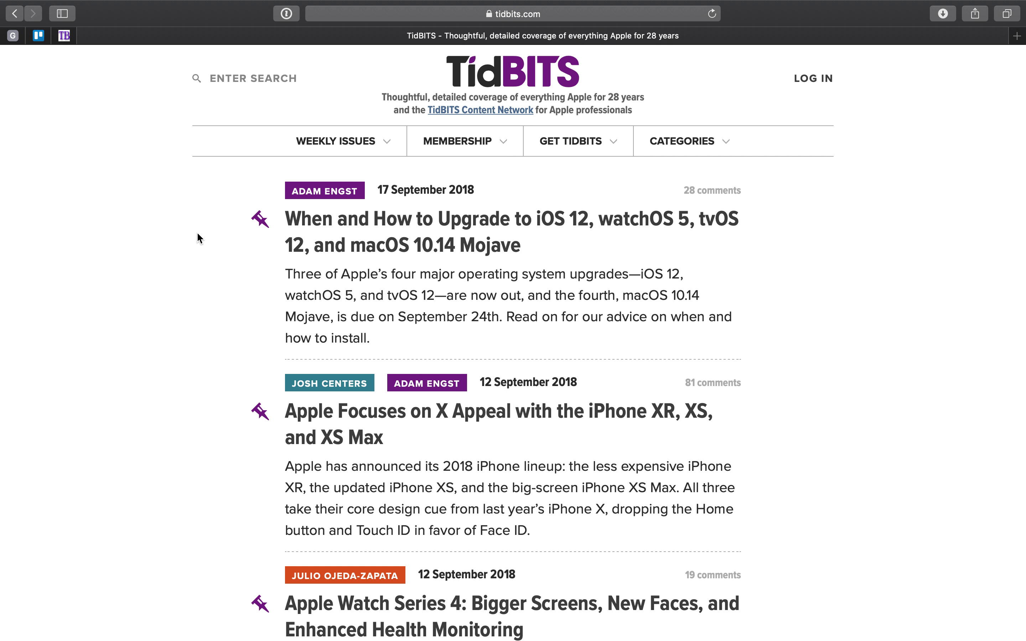
pyautogui.hotkey('ctrl', 'Right')
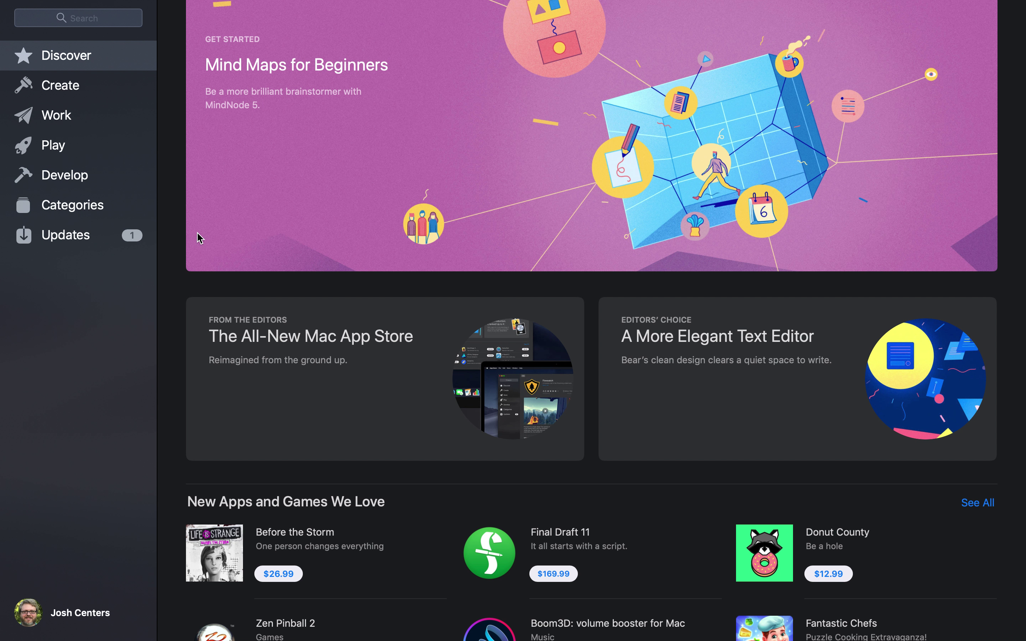
# Step: Scroll the dark App Store Discover page, then continue past the desktop to the Photos space
pyautogui.scroll(-15, 377, 183)
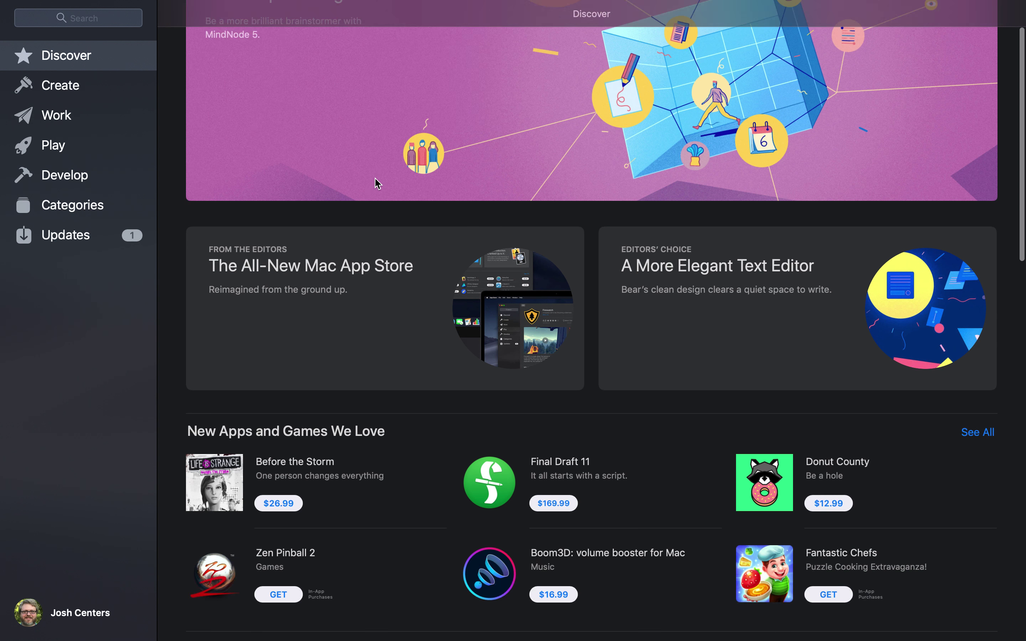
pyautogui.scroll(-5, 377, 183)
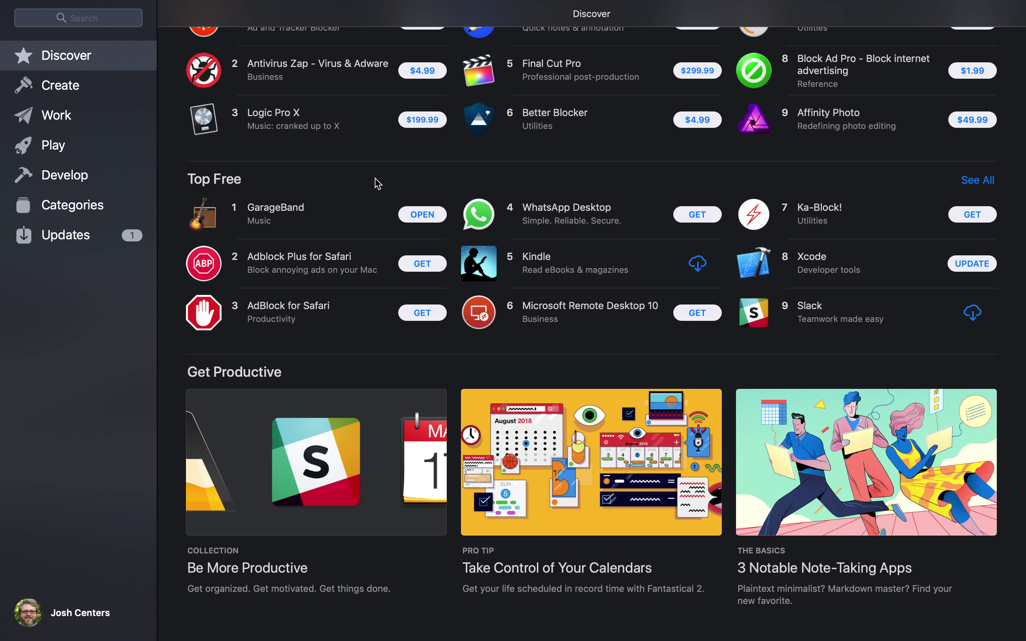
pyautogui.scroll(20, 377, 183)
pyautogui.hotkey('ctrl', 'Right')
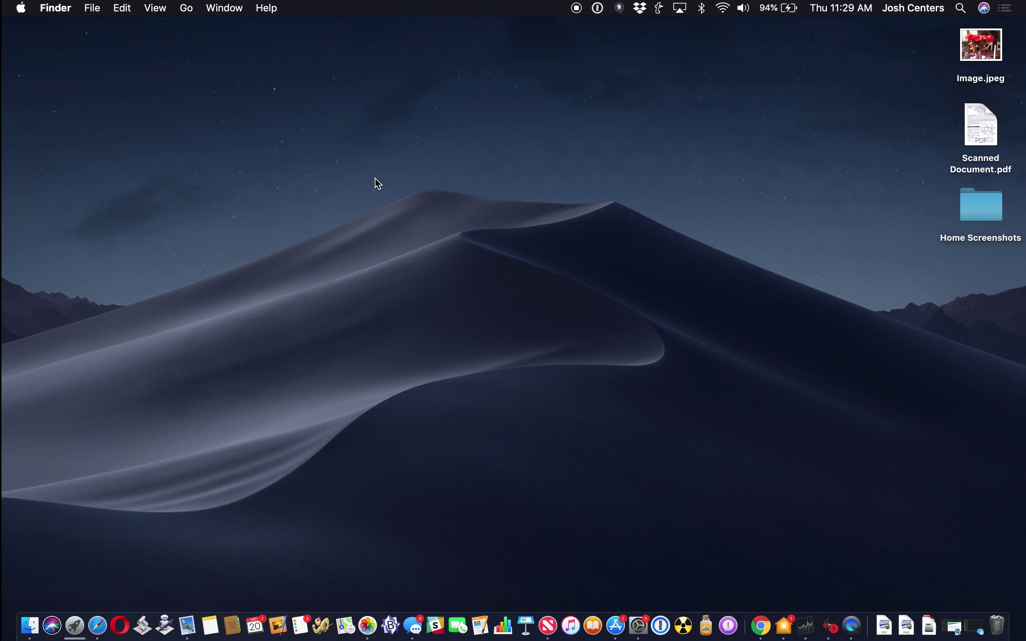
pyautogui.hotkey('ctrl', 'Right')
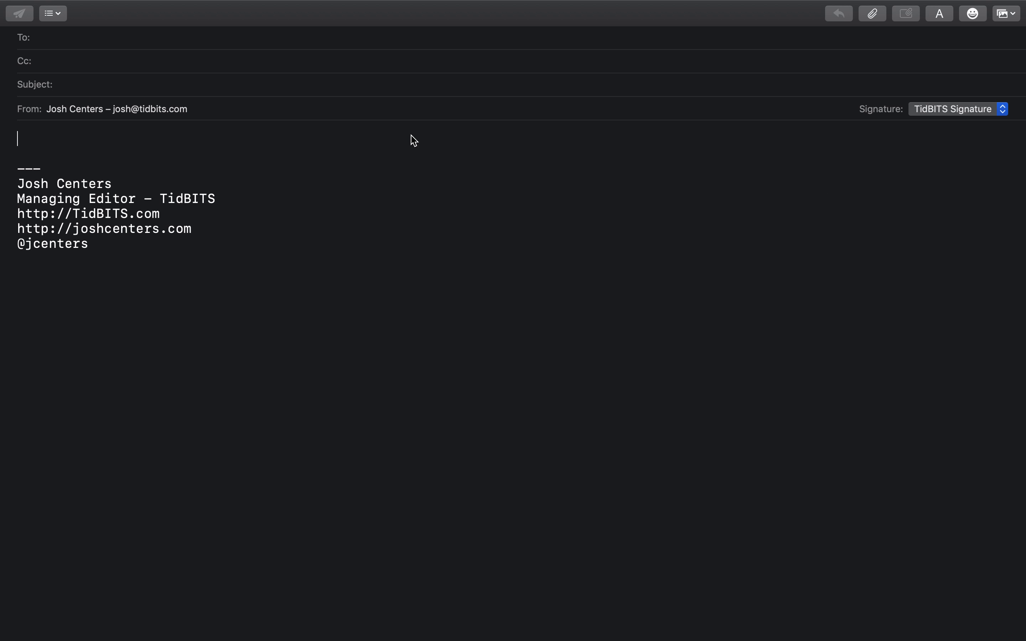
pyautogui.hotkey('ctrl', 'Right')
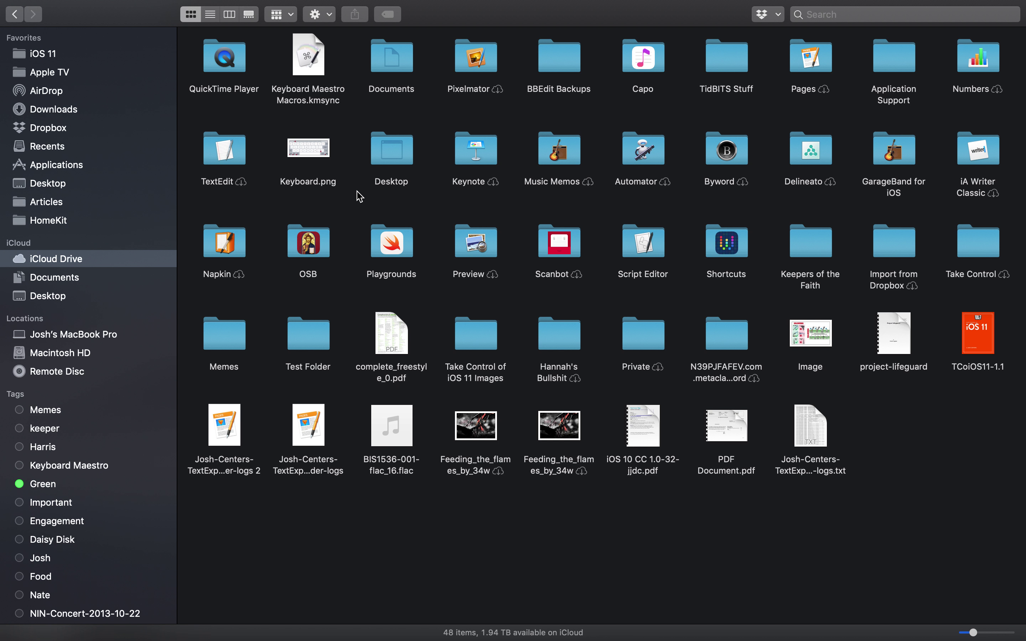
pyautogui.hotkey('ctrl', 'Right')
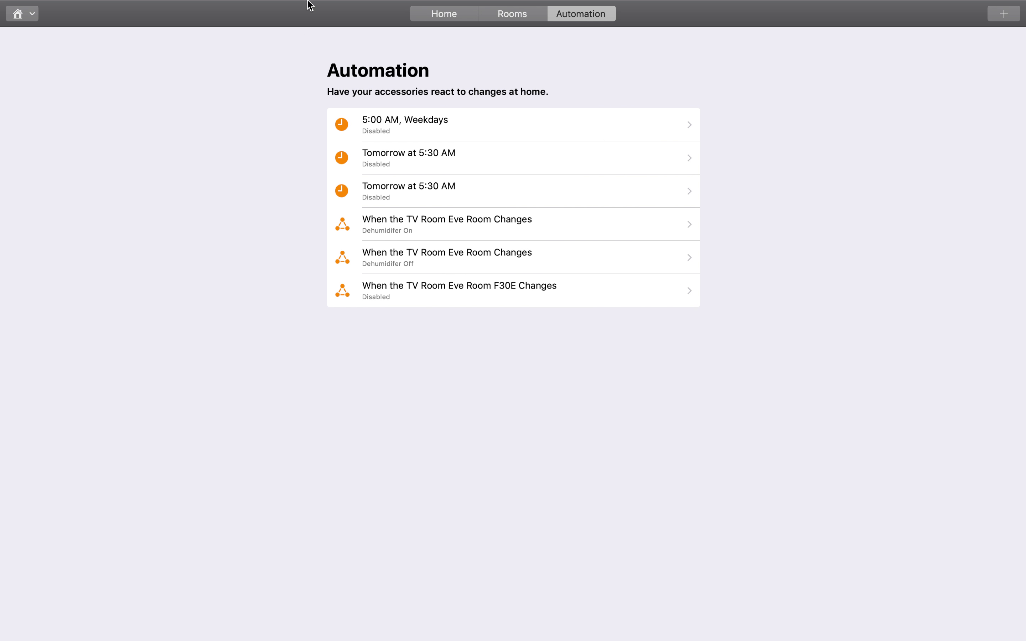
# Step: Show the Home app's Automation page with its six automations, then move on to Stocks
pyautogui.moveTo(309, 2)
pyautogui.moveTo(235, 4)
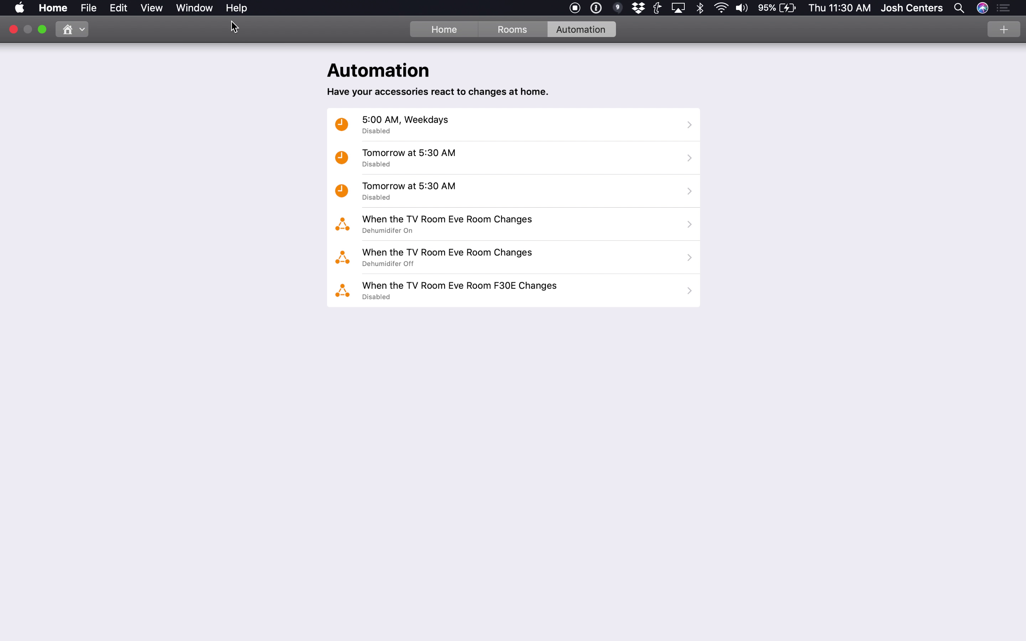
pyautogui.hotkey('ctrl', 'Right')
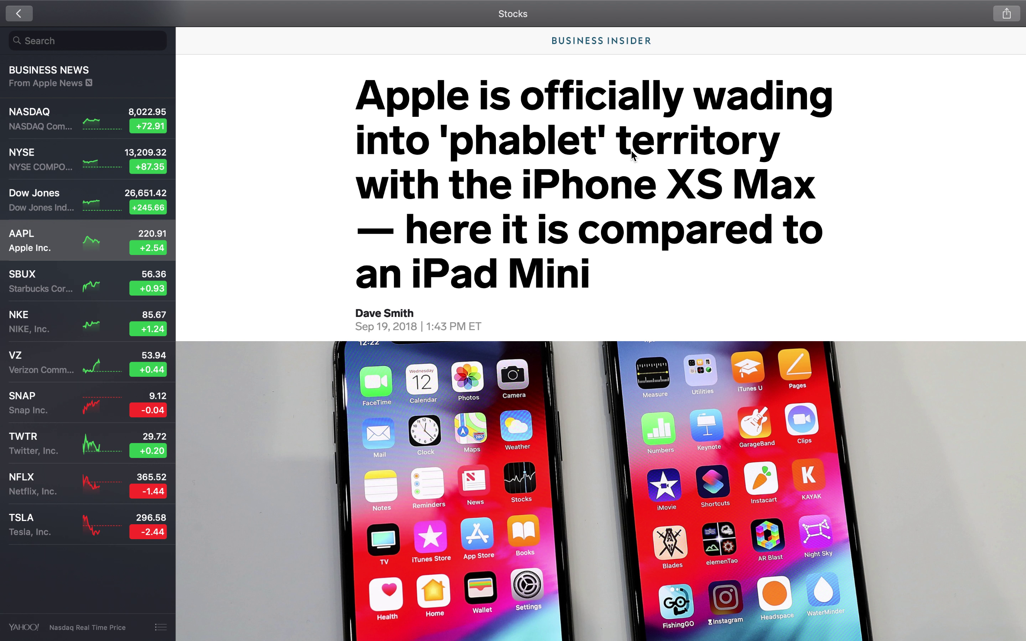
# Step: View the NASDAQ and NYSE index charts in Stocks, then switch to Voice Memos
pyautogui.scroll(2, 68, 123)
pyautogui.click(68, 123)
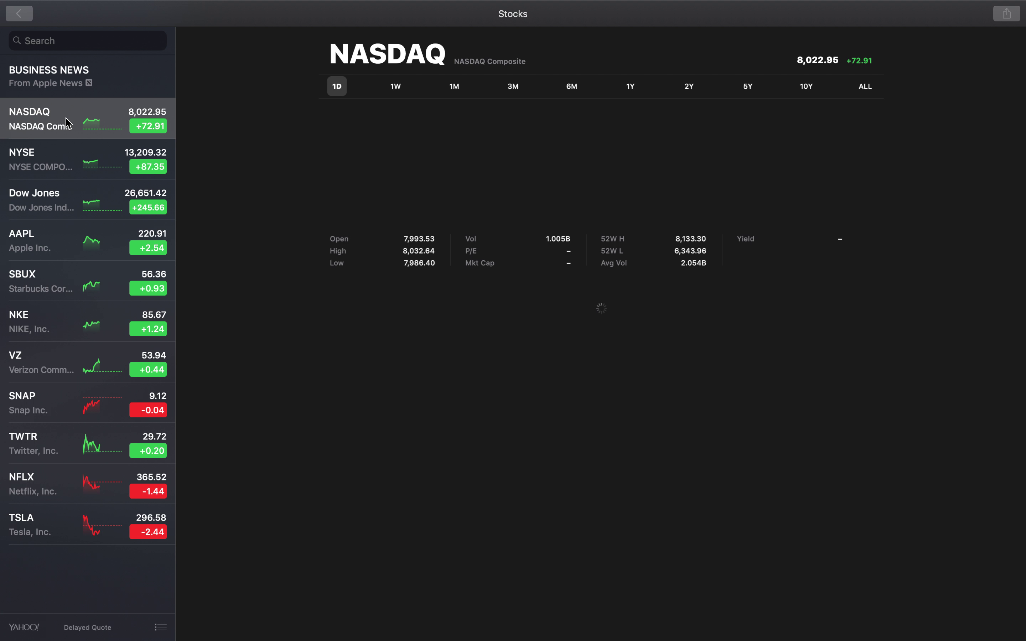
pyautogui.click(107, 167)
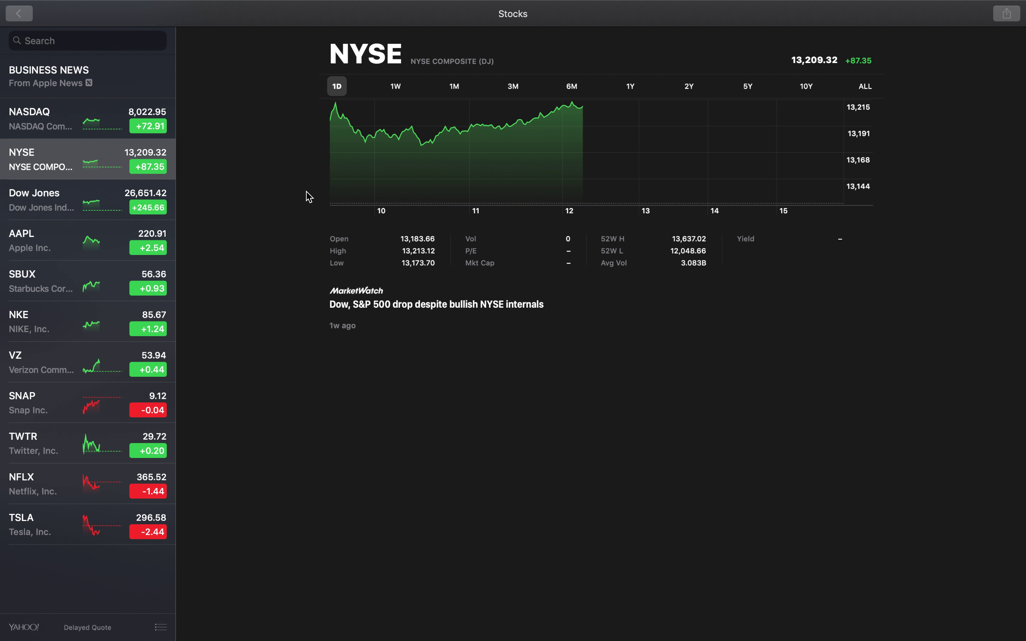
pyautogui.press('super+Tab')
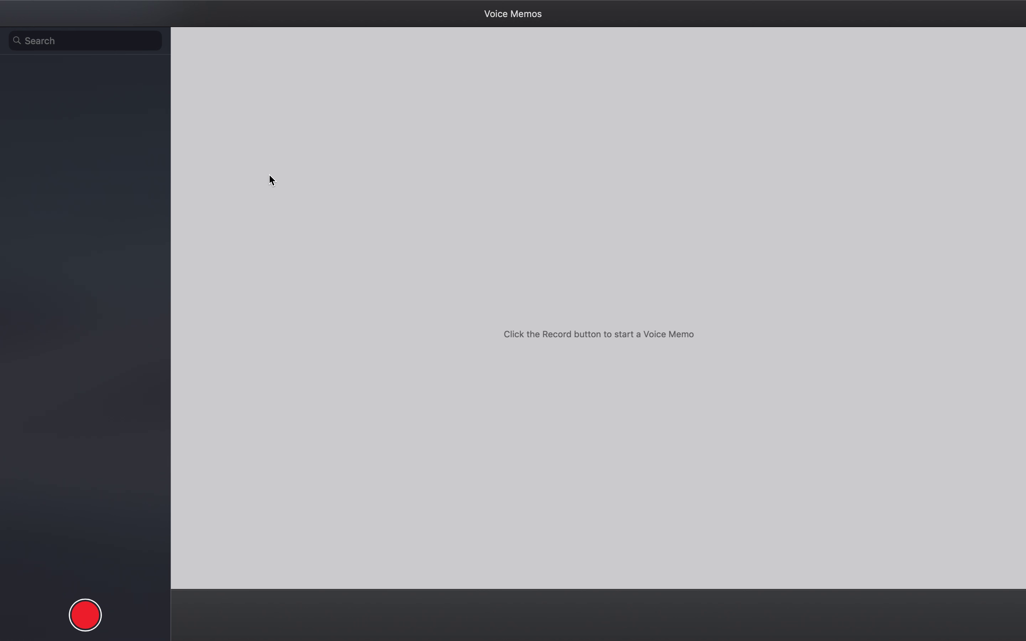
# Step: Switch to News and scroll through the TidBITS story
pyautogui.press('super+Tab')
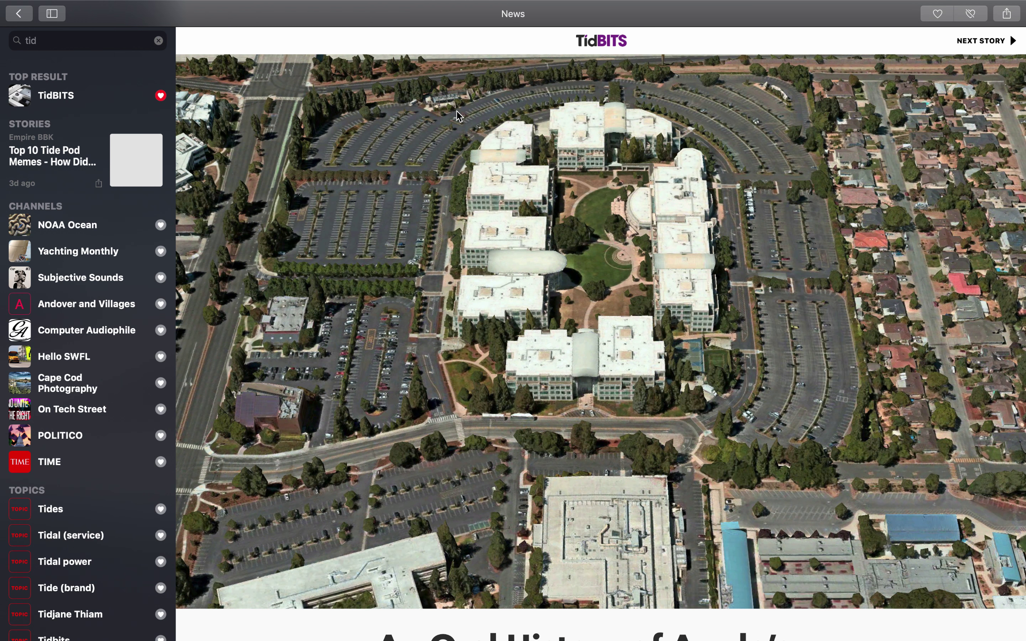
pyautogui.scroll(-10, 373, 221)
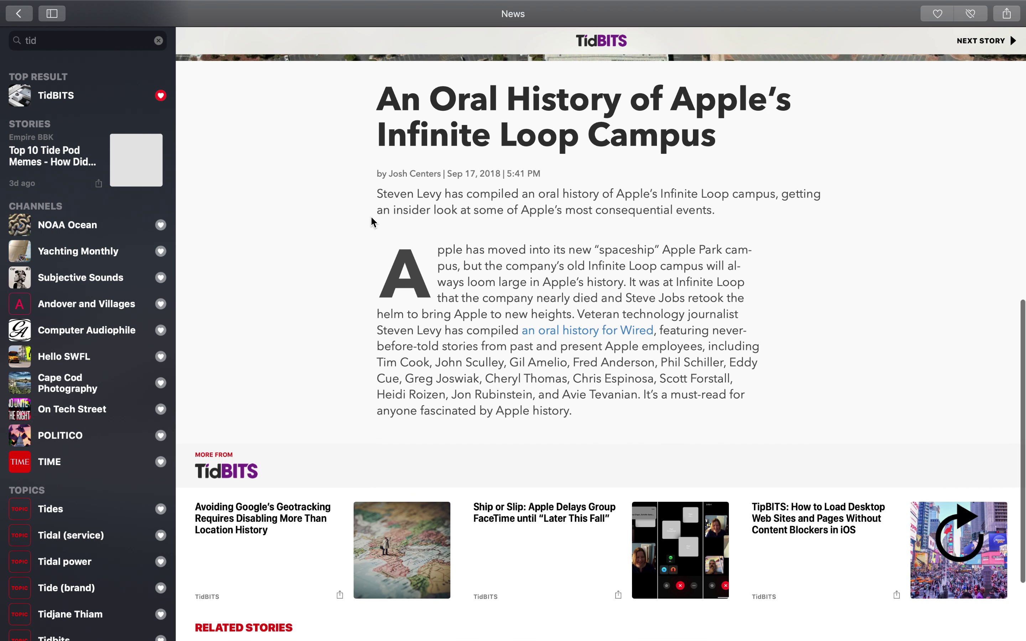
pyautogui.scroll(-5, 372, 221)
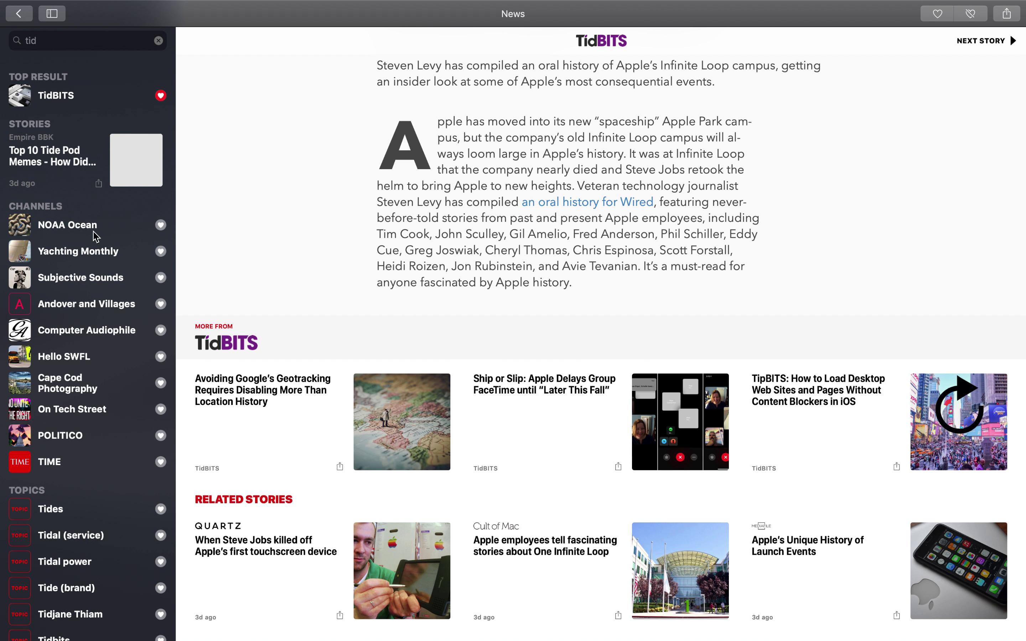
pyautogui.scroll(15, 289, 211)
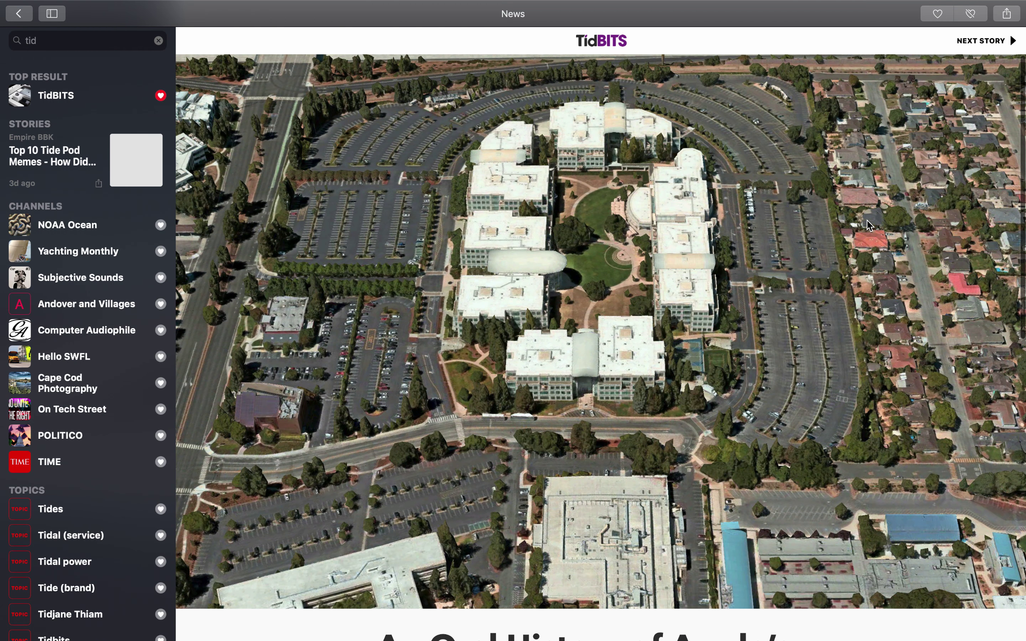
pyautogui.scroll(-5, 868, 225)
pyautogui.scroll(5, 867, 224)
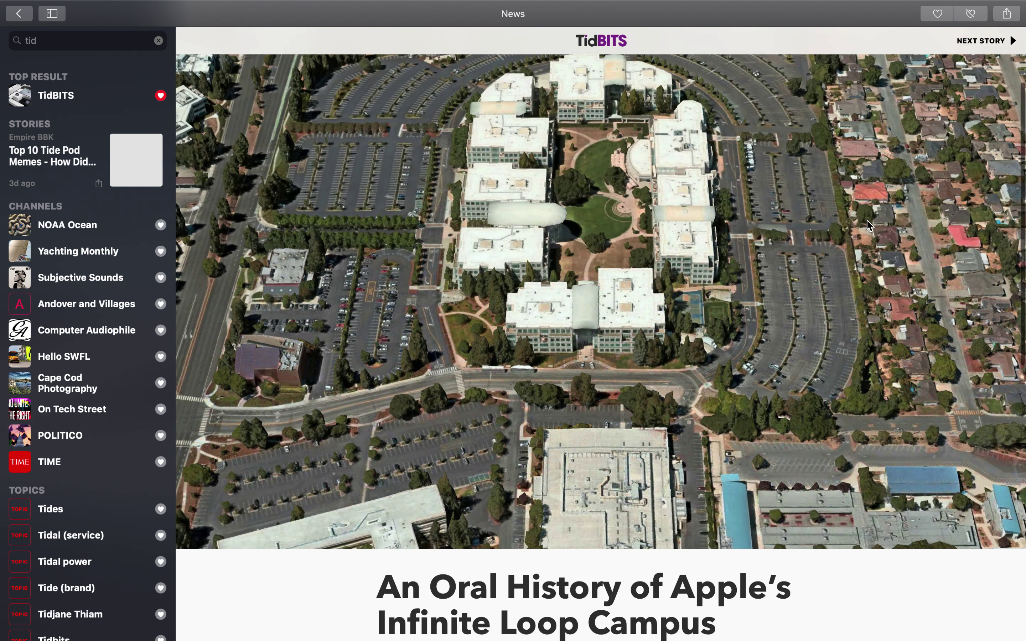
# Step: Open the TidBITS channel and its article "An Oral History of Apple's Infinite Loop Campus."
pyautogui.click(602, 41)
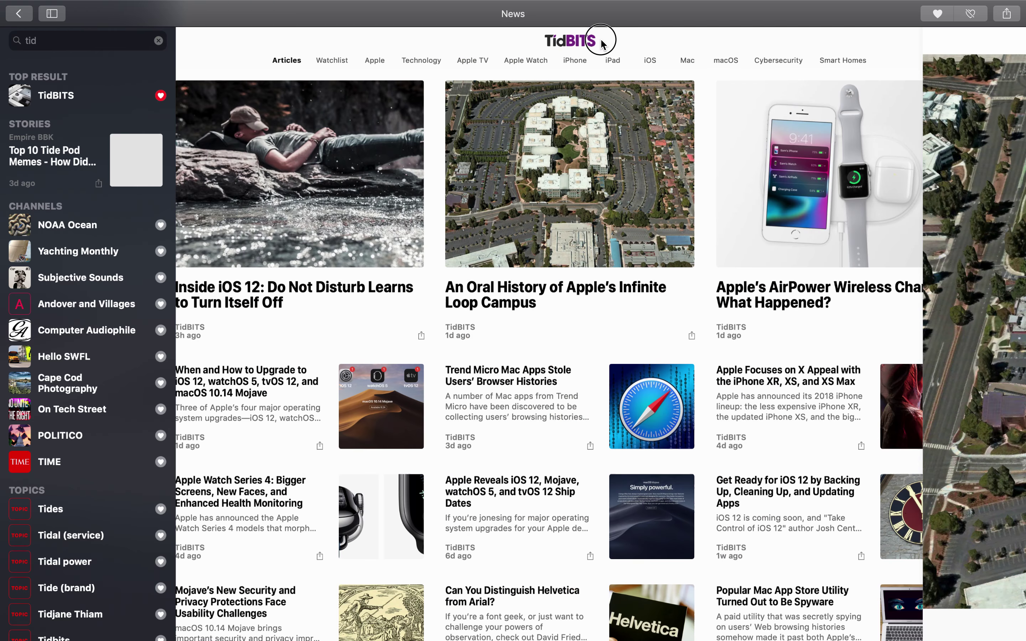
pyautogui.scroll(-10, 452, 278)
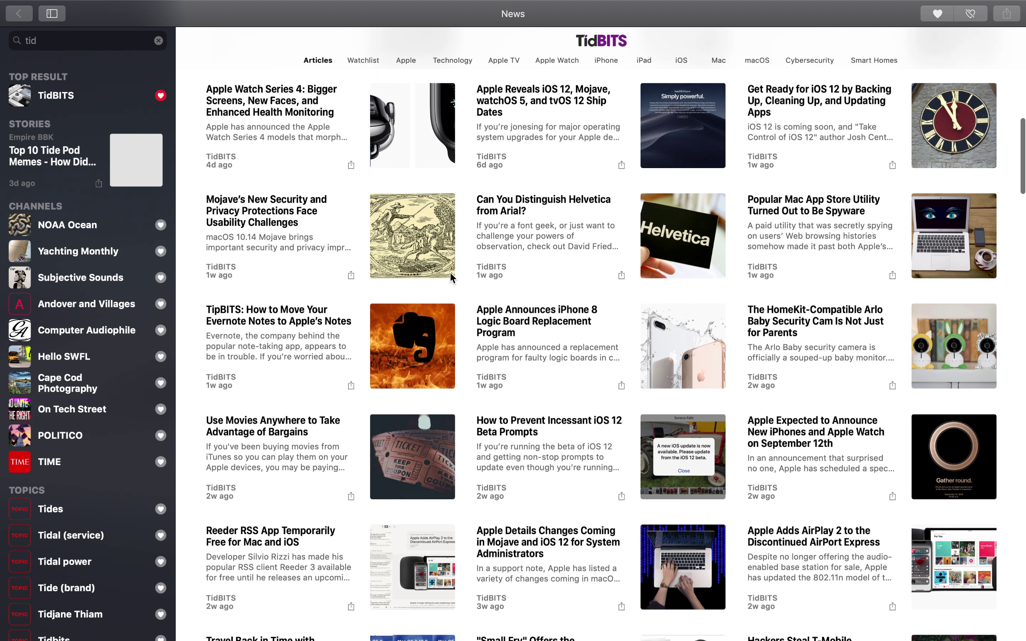
pyautogui.scroll(15, 452, 278)
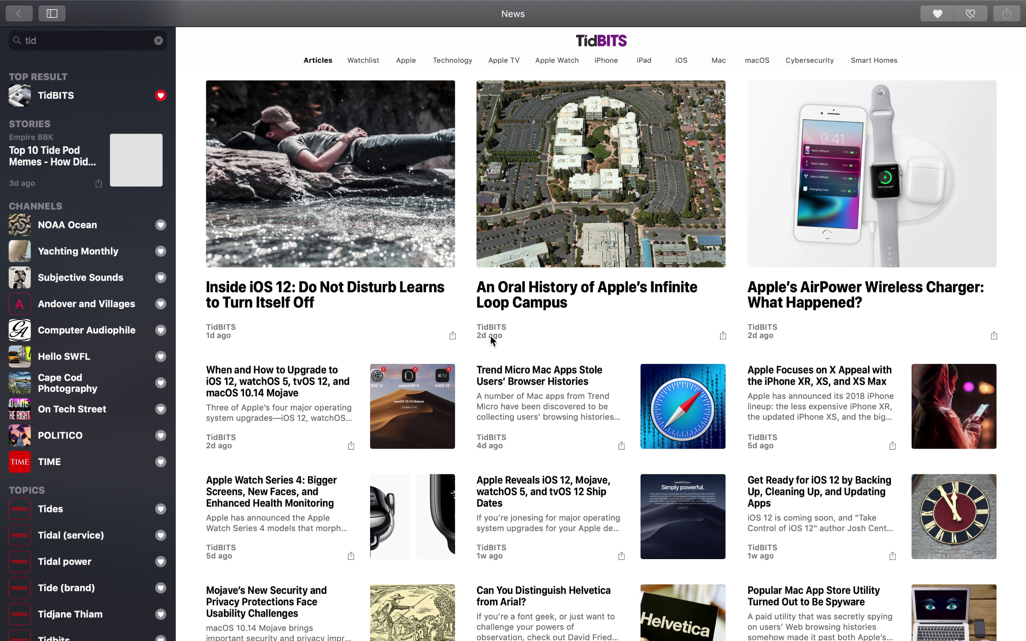
pyautogui.click(605, 323)
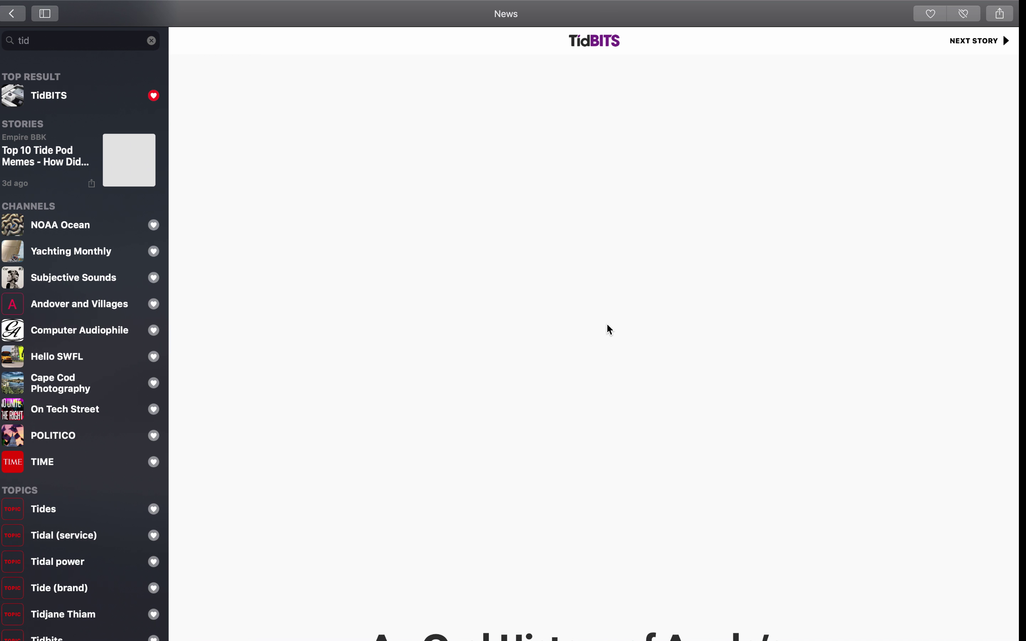
# Step: Return to Desktop 1 via Mission Control to show the dark System Preferences window
pyautogui.hotkey('ctrl', 'Up')
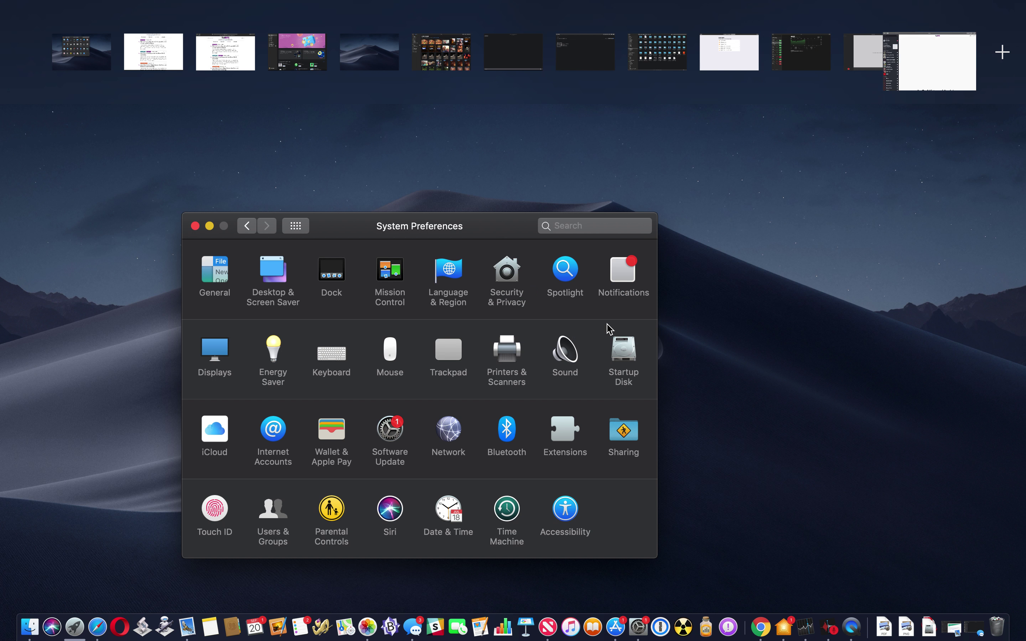
pyautogui.click(98, 58)
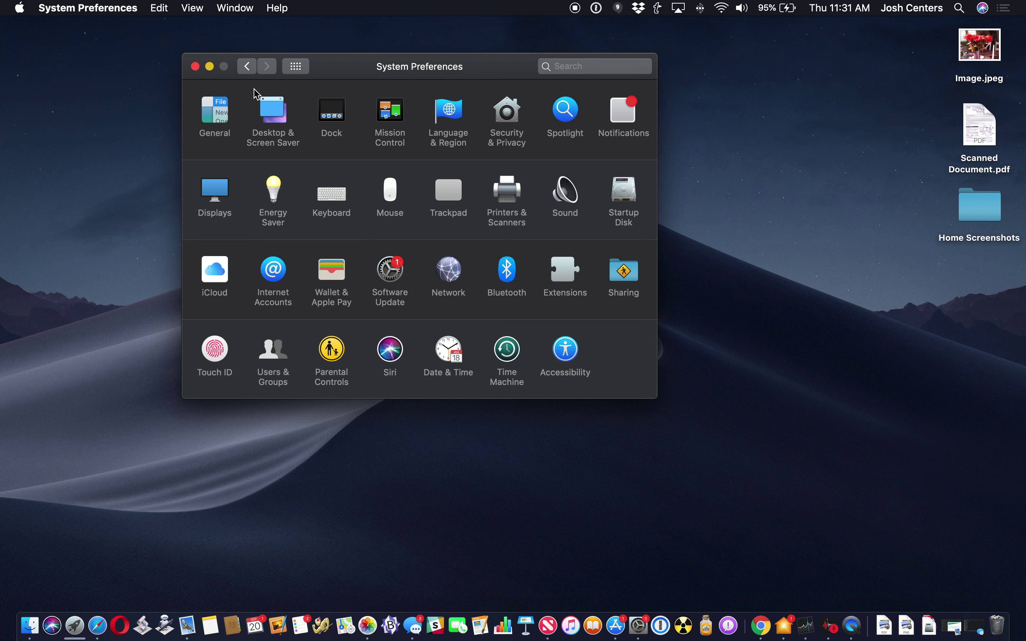